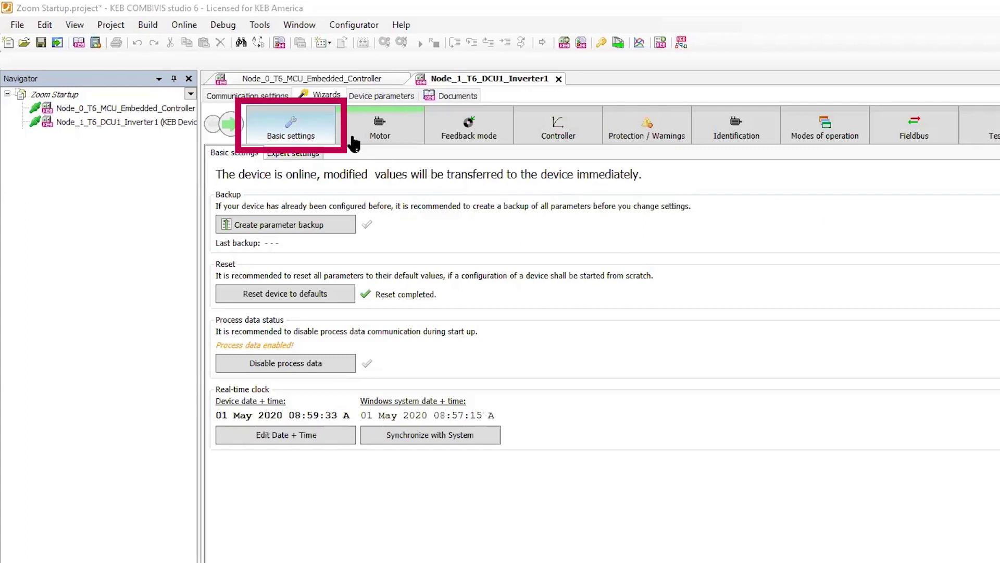
Step: Disable the inverter's process data communication, then go to the Motor wizard page
{"action": "left_click", "coordinate": [342, 366]}
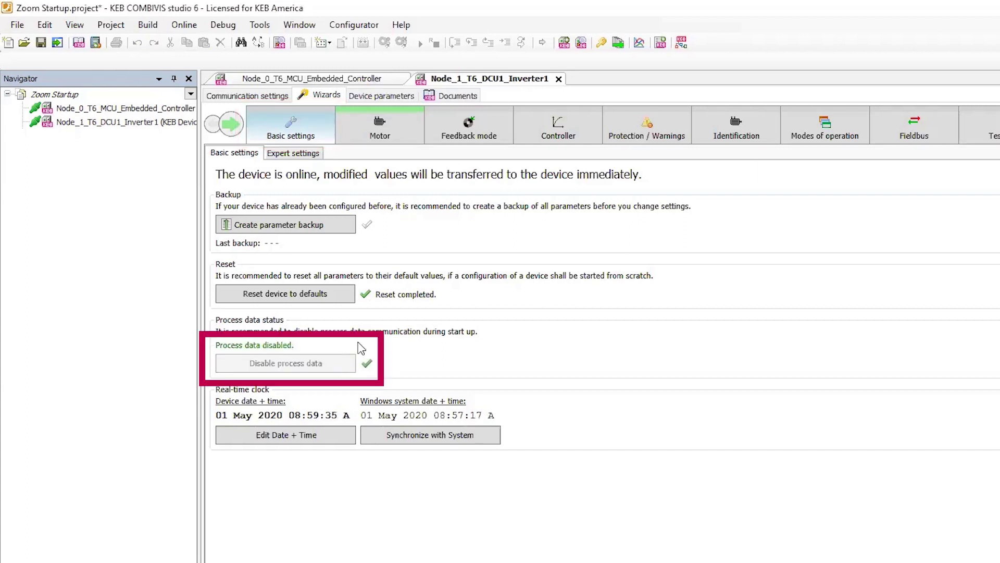
{"action": "left_click", "coordinate": [404, 137]}
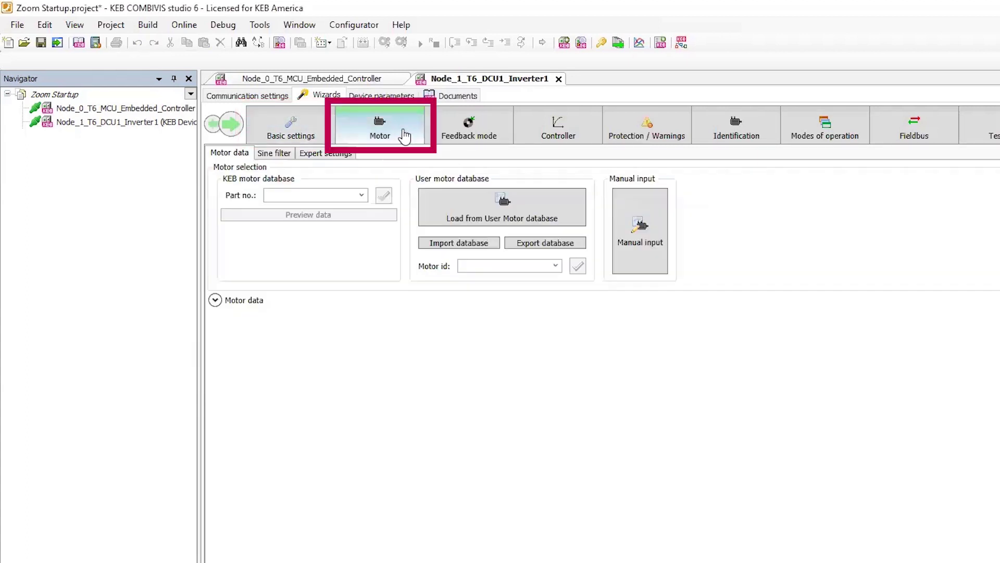
Step: Manually enter a synchronous motor: 4.1 A, 6000 1/min, 400 V, 3.22 Nm, 400 Hz, no temperature sensor
{"action": "left_click", "coordinate": [636, 266]}
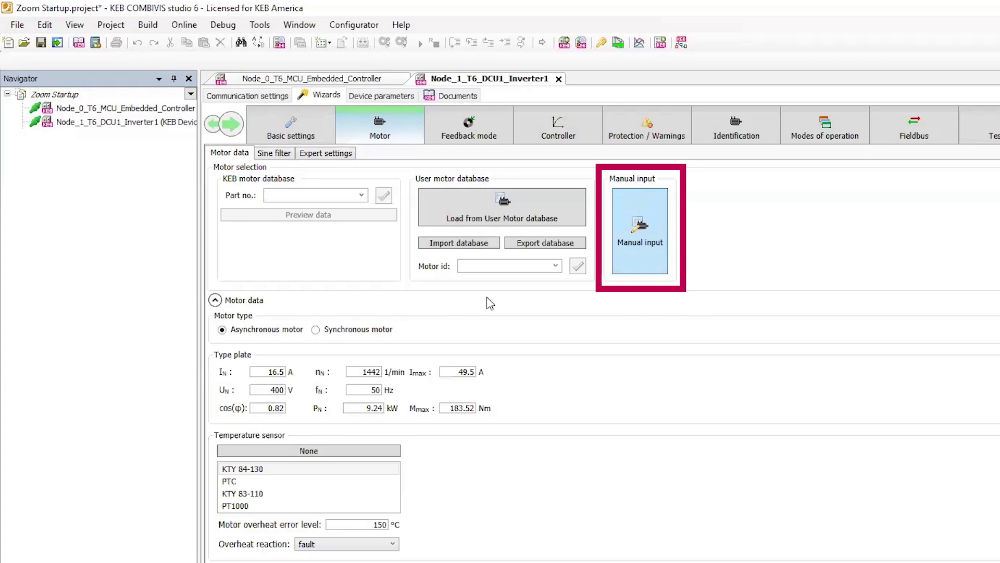
{"action": "left_click", "coordinate": [315, 330]}
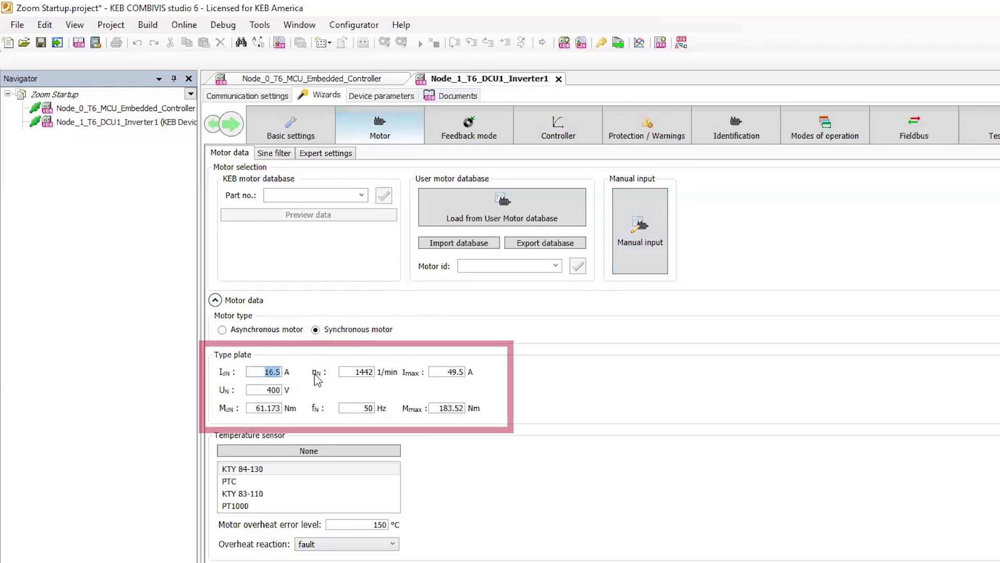
{"action": "type", "text": "4.1"}
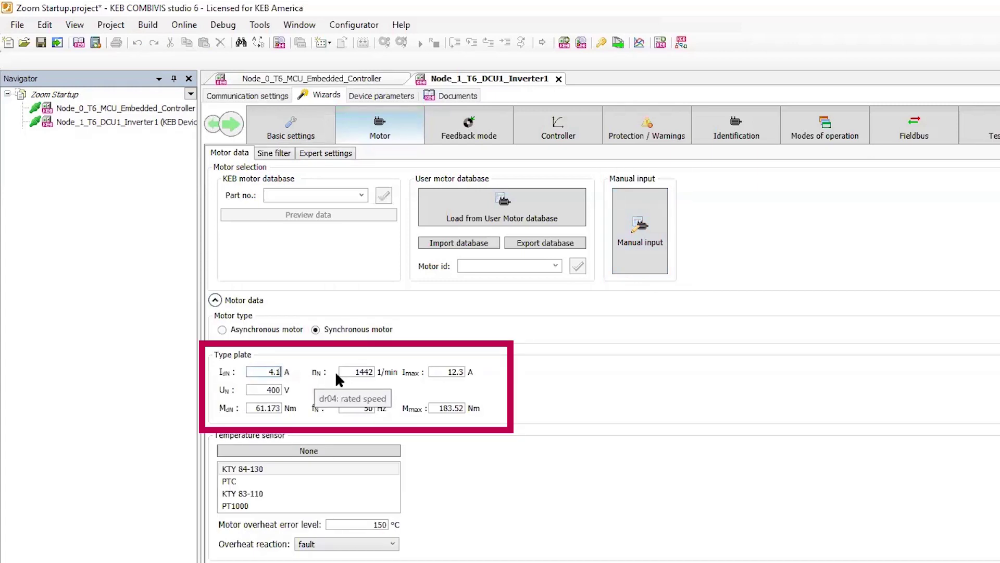
{"action": "double_click", "coordinate": [359, 371]}
{"action": "type", "text": "600"}
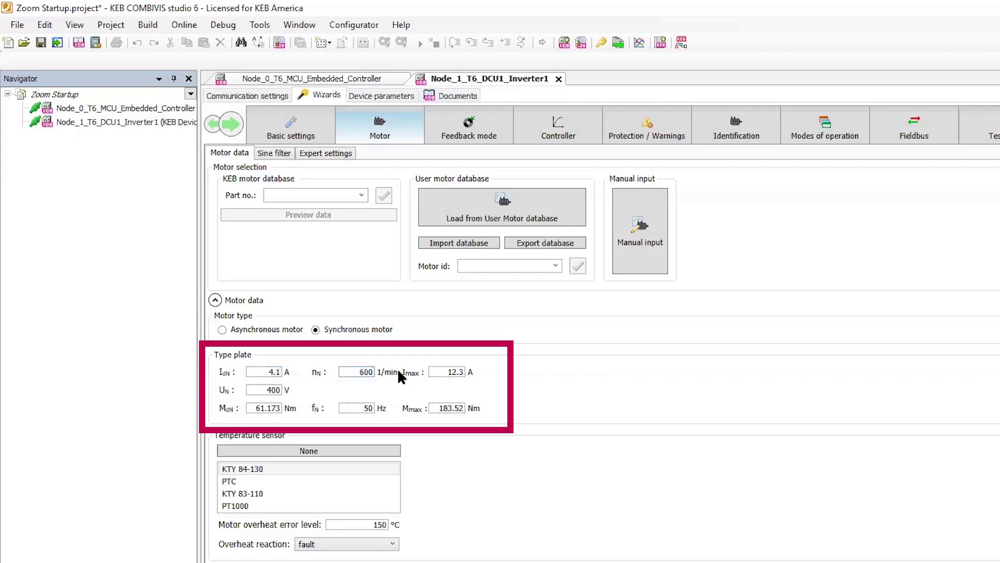
{"action": "type", "text": "0"}
{"action": "double_click", "coordinate": [264, 390]}
{"action": "type", "text": "400"}
{"action": "double_click", "coordinate": [263, 408]}
{"action": "type", "text": "3.22"}
{"action": "double_click", "coordinate": [352, 405]}
{"action": "left_click", "coordinate": [375, 451]}
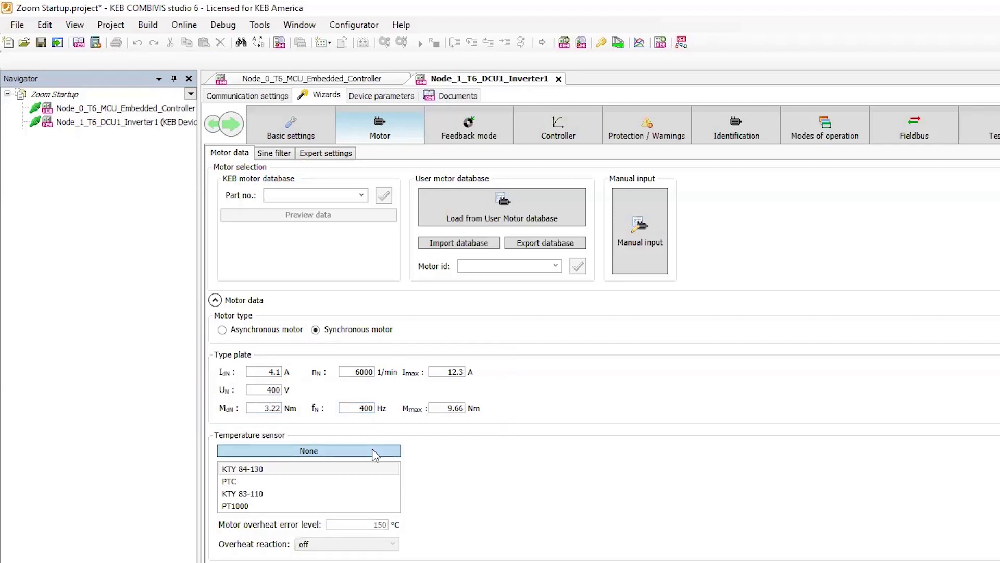
Step: Keep Encoderless SCL feedback and set the speed controller's motor inertia to 20 kg·cm²
{"action": "left_click", "coordinate": [498, 127]}
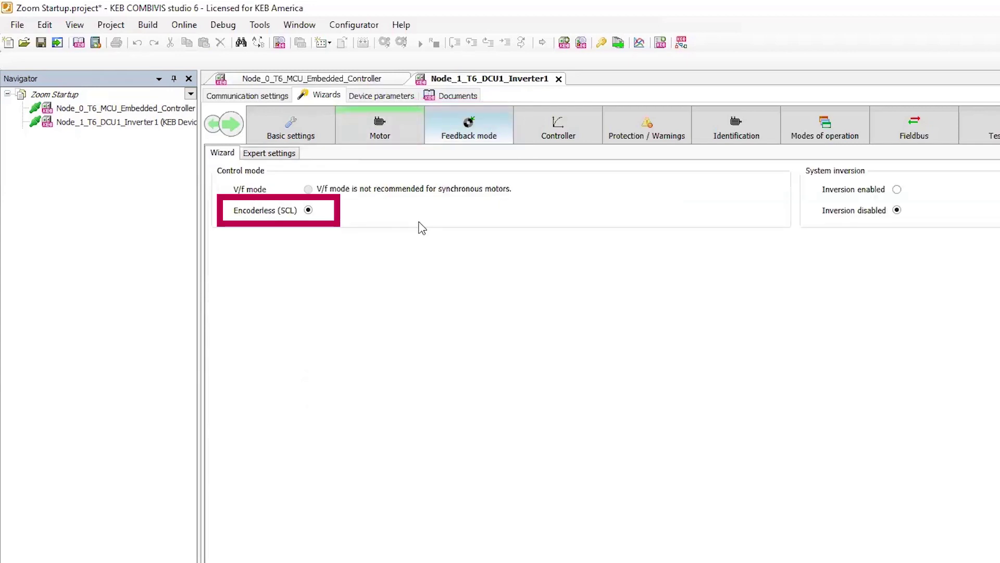
{"action": "left_click", "coordinate": [570, 136]}
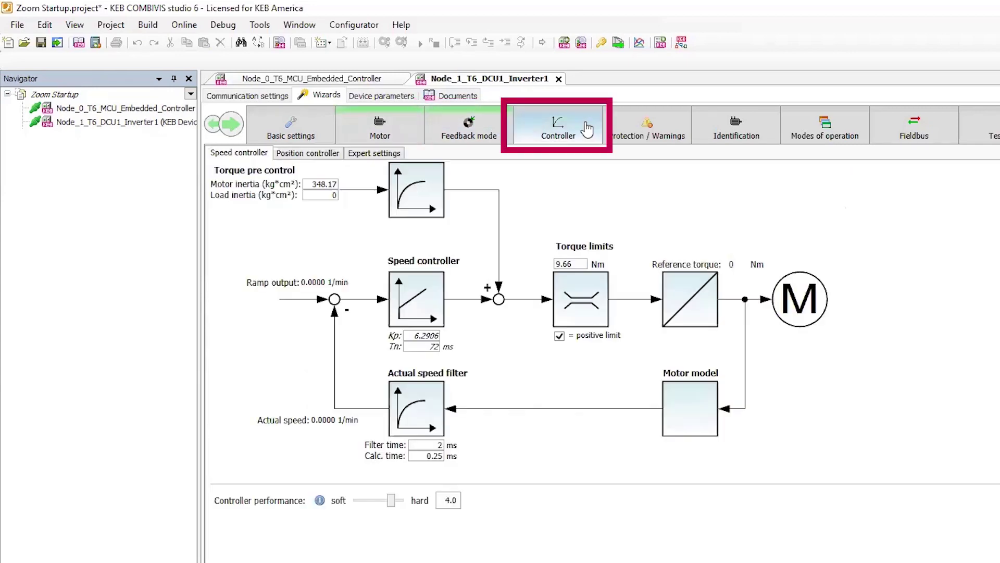
{"action": "double_click", "coordinate": [308, 184]}
{"action": "type", "text": "20"}
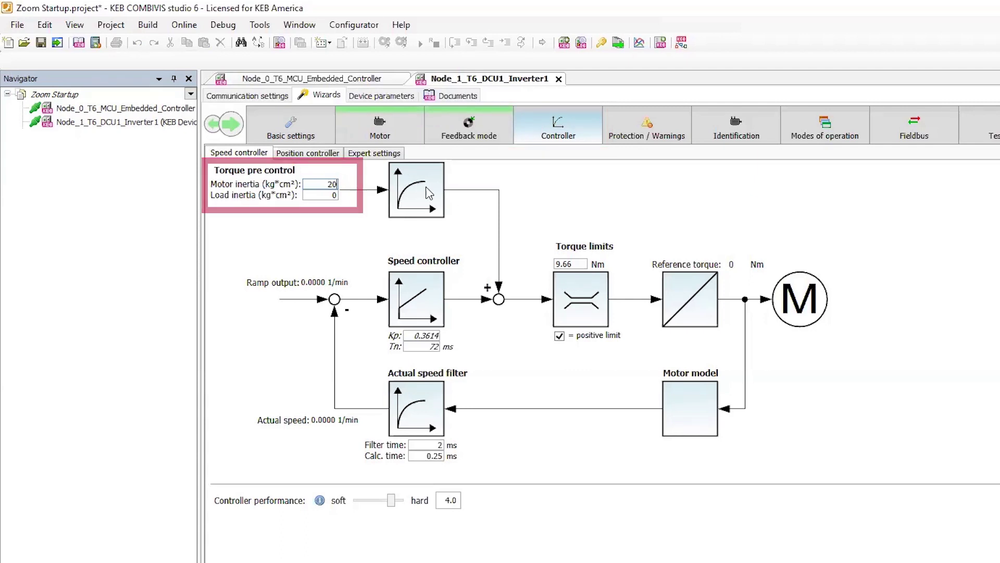
Step: Identify the motor and accept EMF 79.005, q-axis inductance 15.736 and stator resistance 4.2344
{"action": "left_click", "coordinate": [767, 121]}
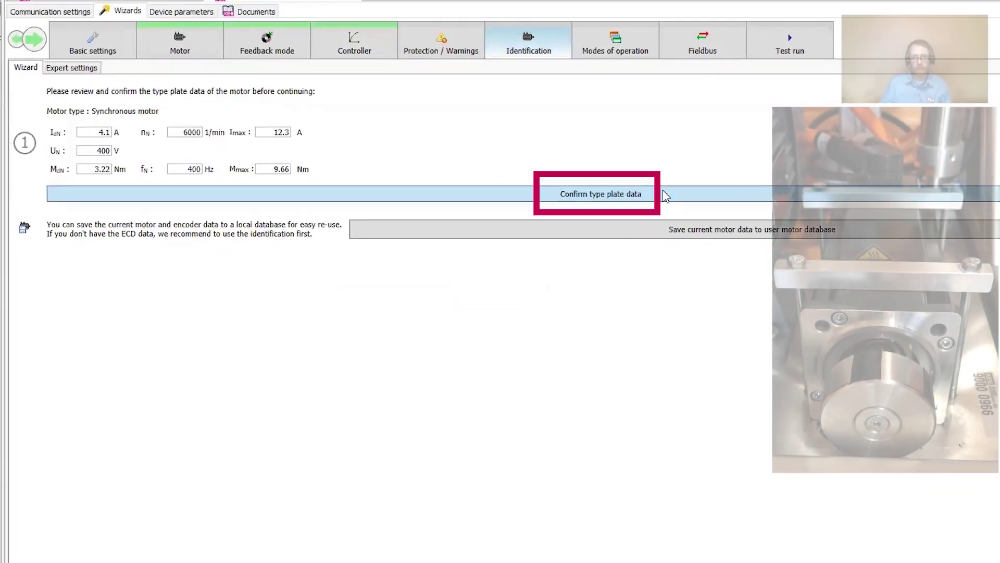
{"action": "left_click", "coordinate": [666, 195]}
{"action": "left_click", "coordinate": [669, 262]}
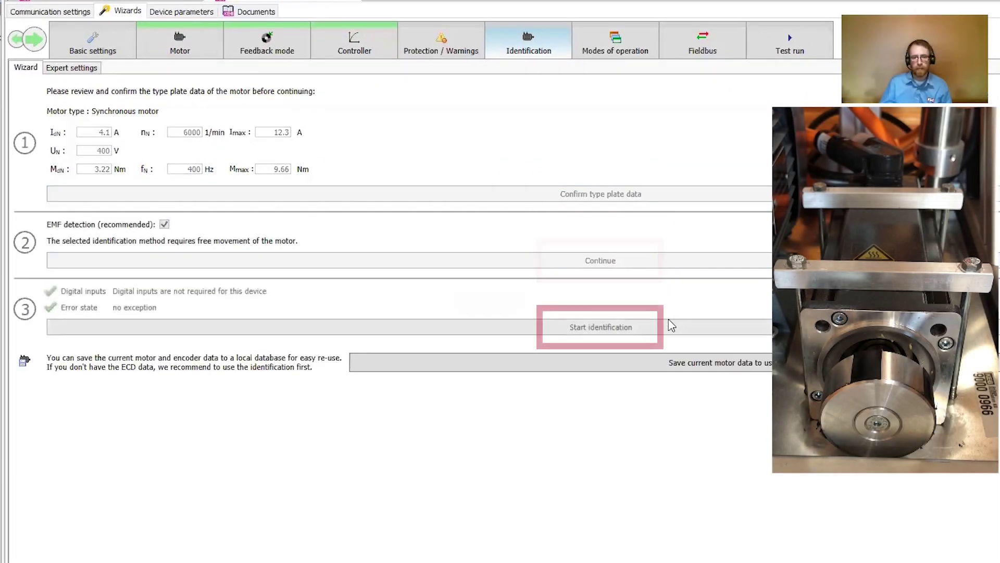
{"action": "left_click", "coordinate": [669, 326]}
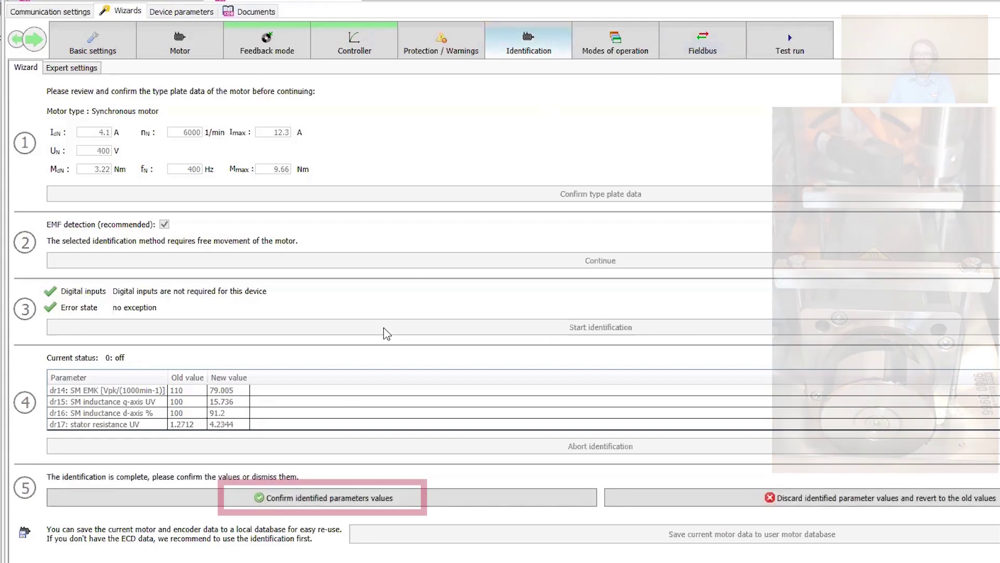
{"action": "left_click", "coordinate": [404, 503]}
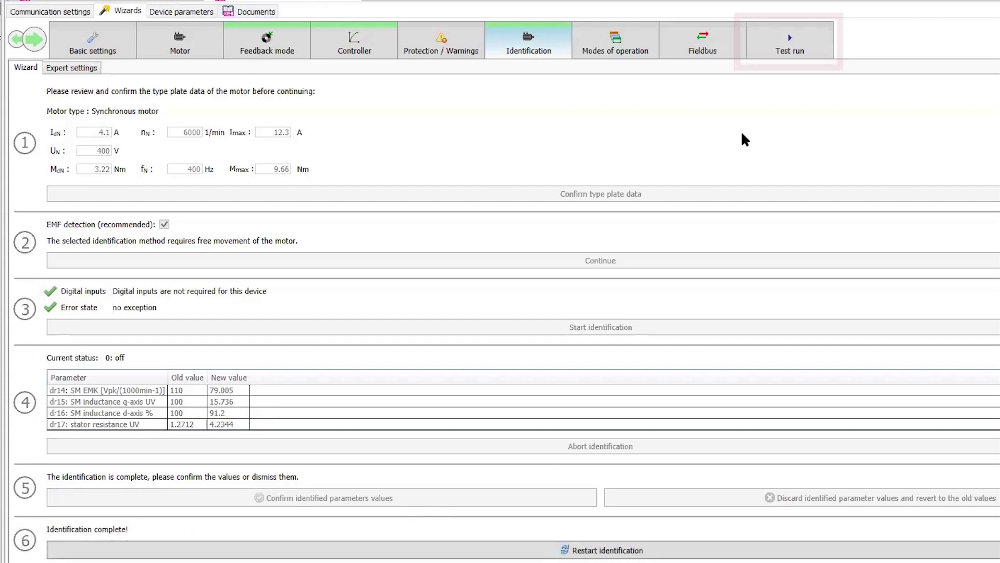
Step: Set test-run presets Velocity 1 to 1000 rpm and Velocity 2 to -500 rpm, with a velocity scope
{"action": "left_click", "coordinate": [811, 46]}
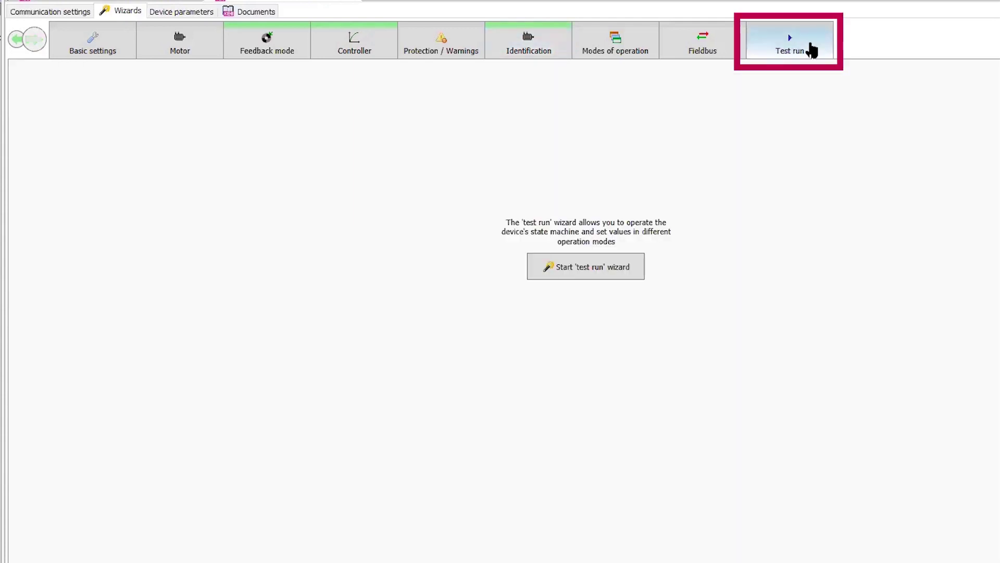
{"action": "left_click", "coordinate": [629, 267]}
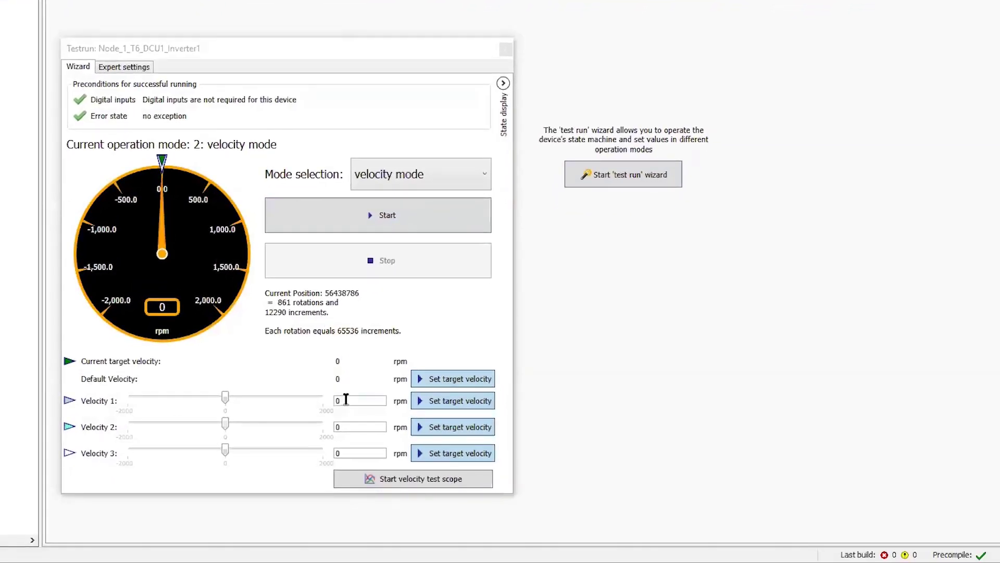
{"action": "left_click", "coordinate": [281, 391]}
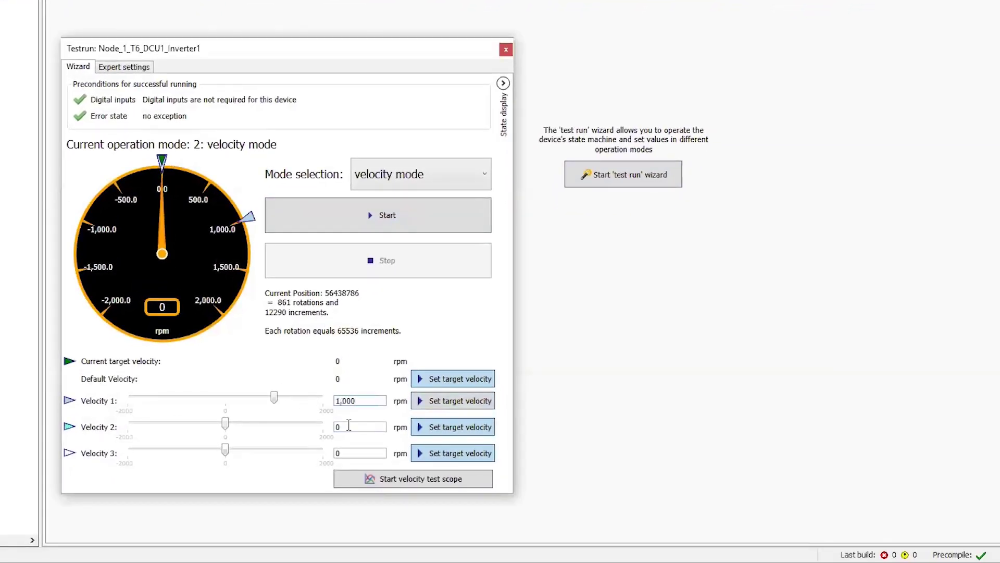
{"action": "left_click_drag", "start_coordinate": [349, 426], "coordinate": [301, 422]}
{"action": "type", "text": "-500"}
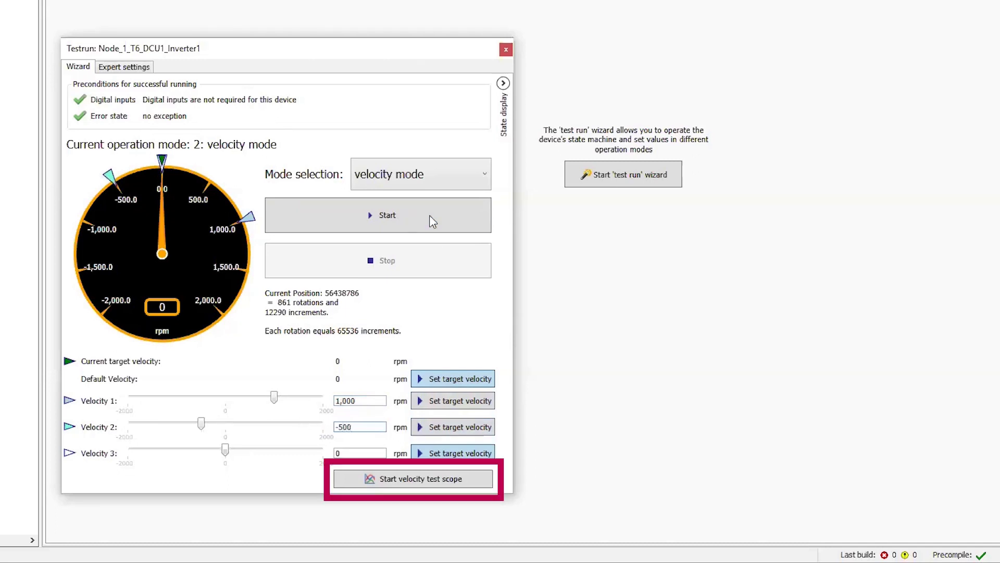
{"action": "left_click", "coordinate": [406, 470]}
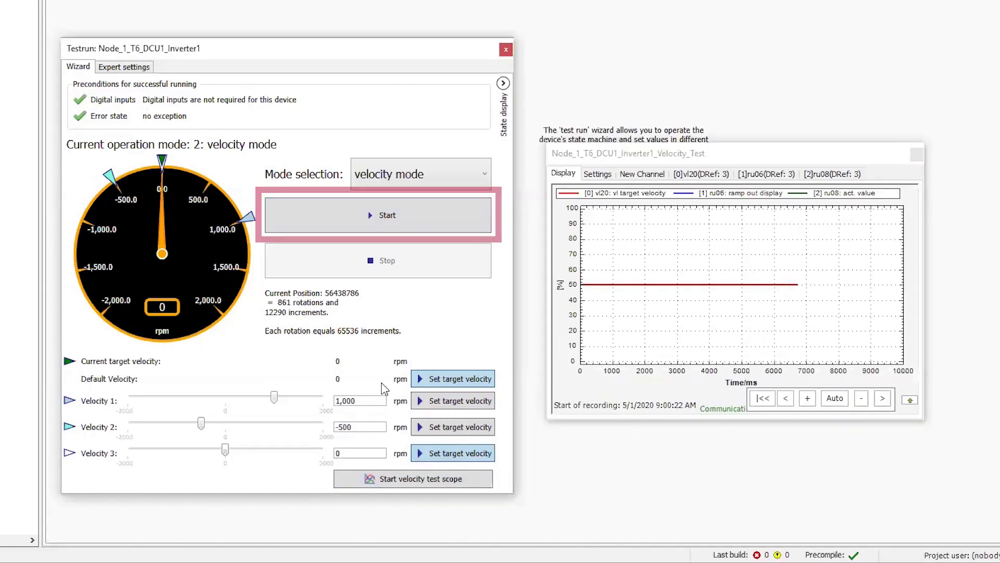
Step: Start the drive and command target velocities 1000, -500, 1000, then 0 rpm
{"action": "left_click", "coordinate": [423, 405]}
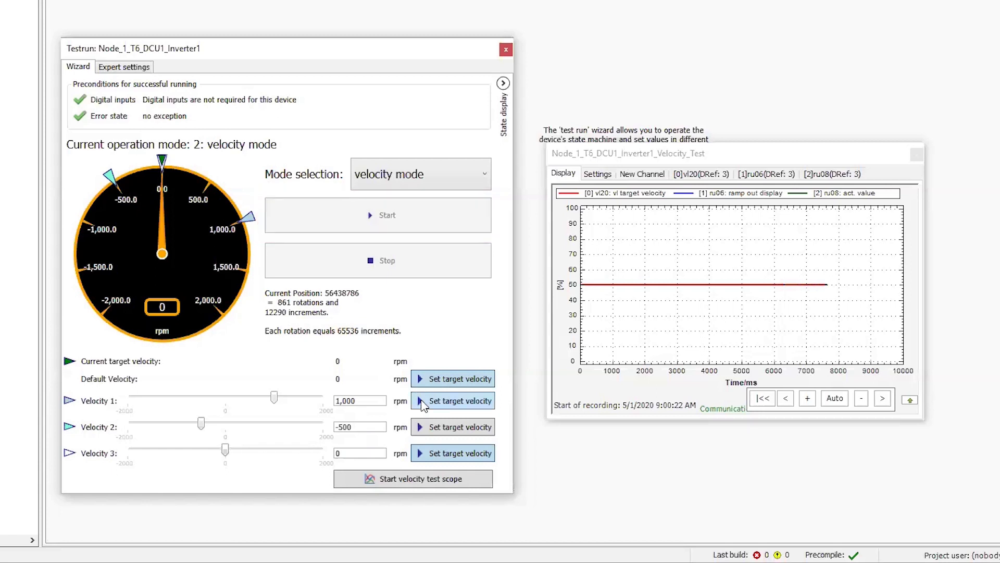
{"action": "left_click", "coordinate": [440, 380]}
{"action": "left_click", "coordinate": [435, 427]}
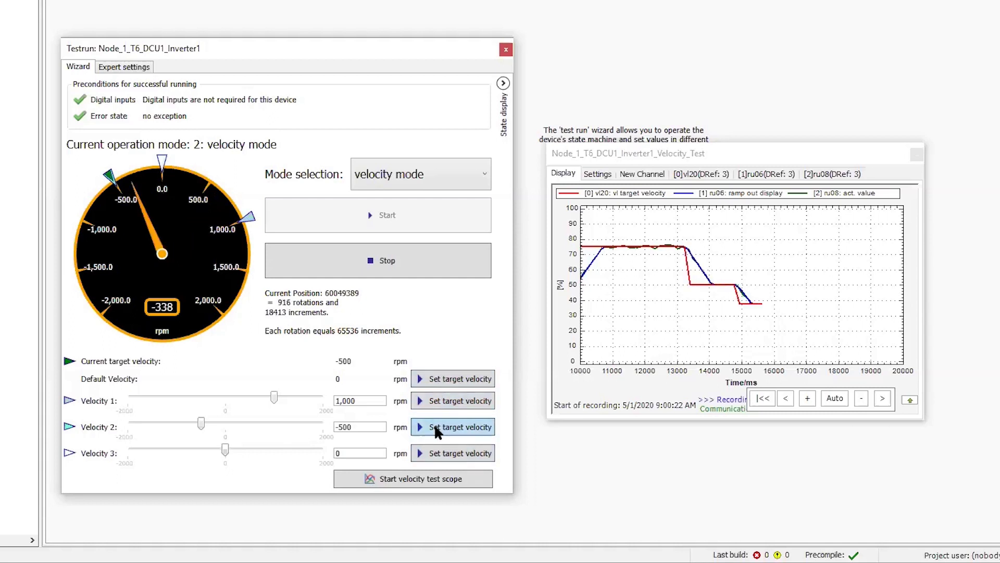
{"action": "left_click", "coordinate": [440, 401]}
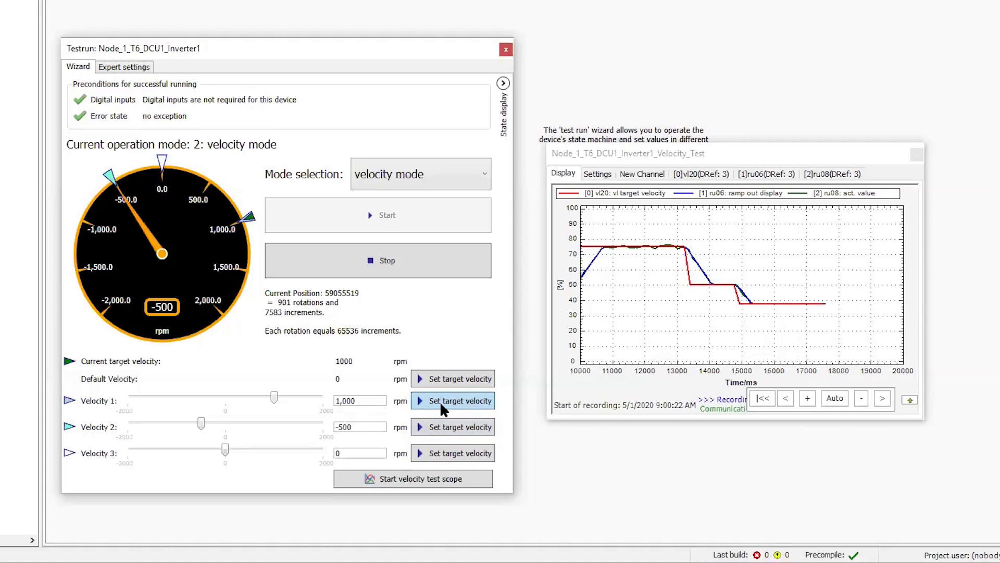
{"action": "left_click", "coordinate": [439, 455]}
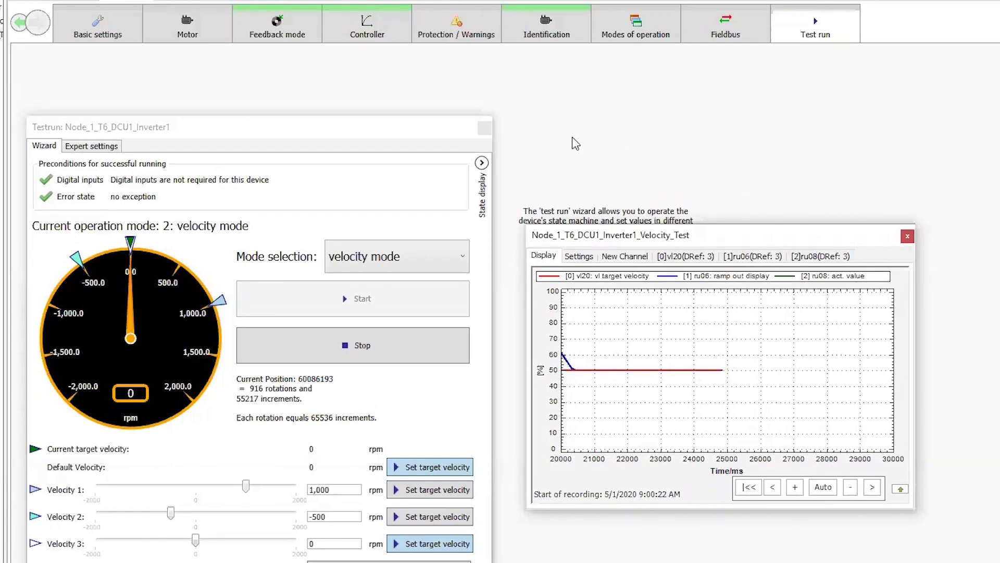
Step: Activate the 7-object transmit PDO and 3-object receive PDO, confirming each caution dialog
{"action": "left_click", "coordinate": [743, 29]}
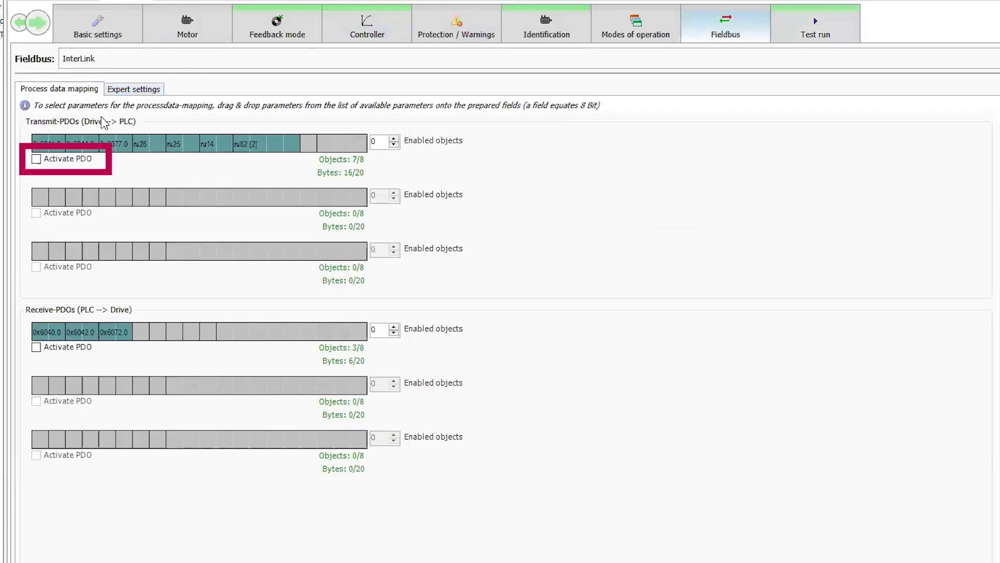
{"action": "left_click", "coordinate": [36, 159]}
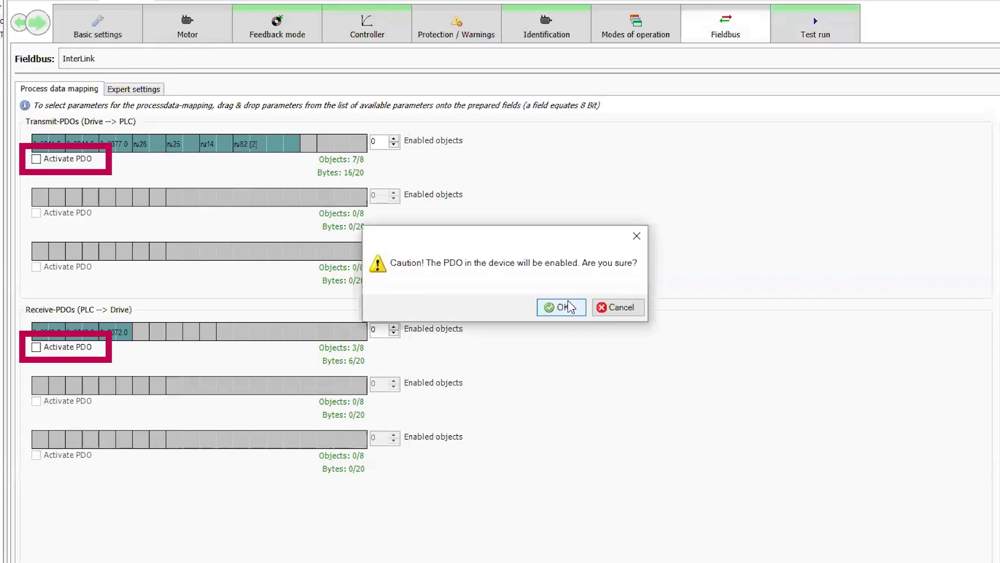
{"action": "left_click", "coordinate": [562, 307]}
{"action": "left_click", "coordinate": [35, 347]}
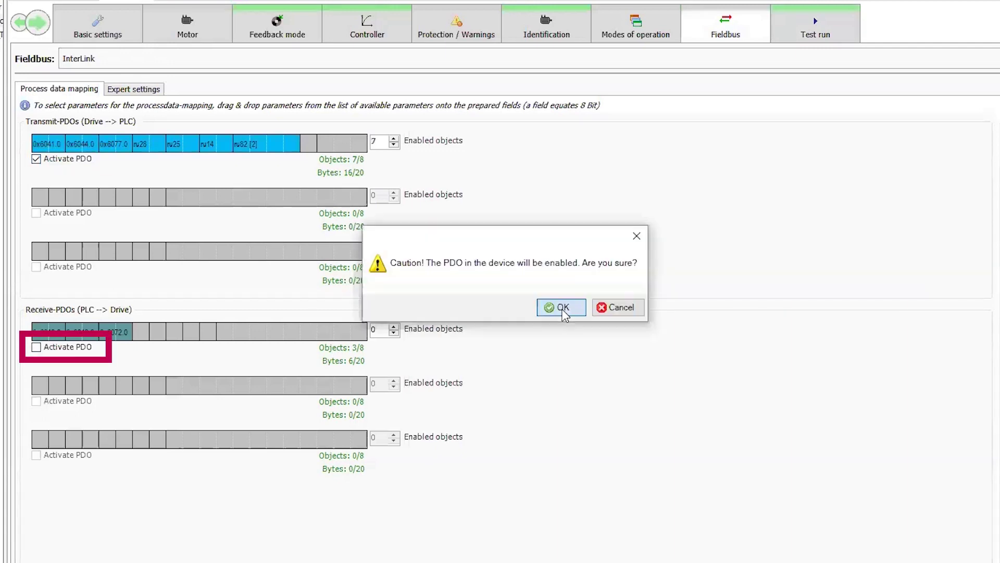
{"action": "left_click", "coordinate": [562, 308]}
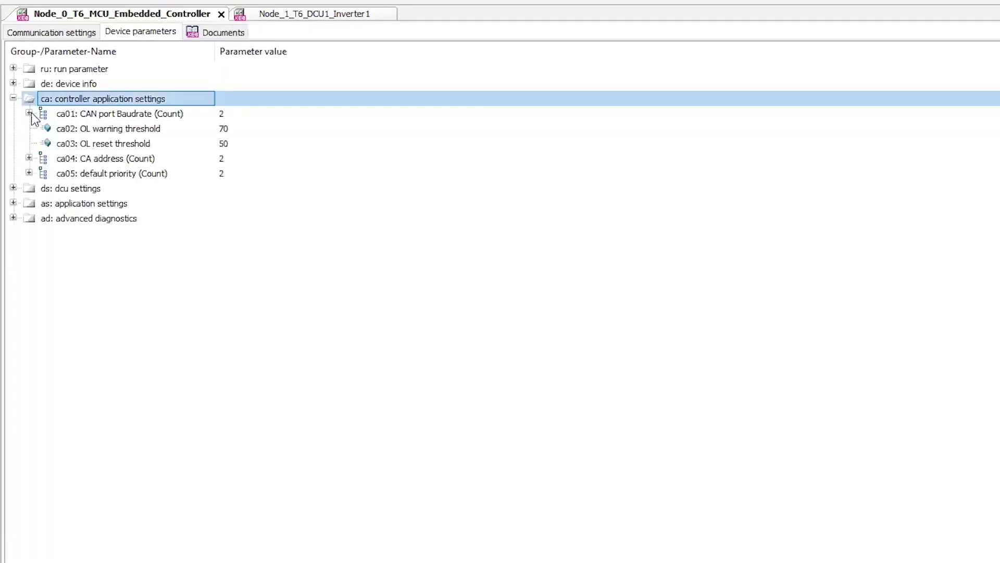
Step: Check both CAN port baud rates and keep App Selection [1] on KEB_TorqueSpeedControl
{"action": "left_click", "coordinate": [29, 113]}
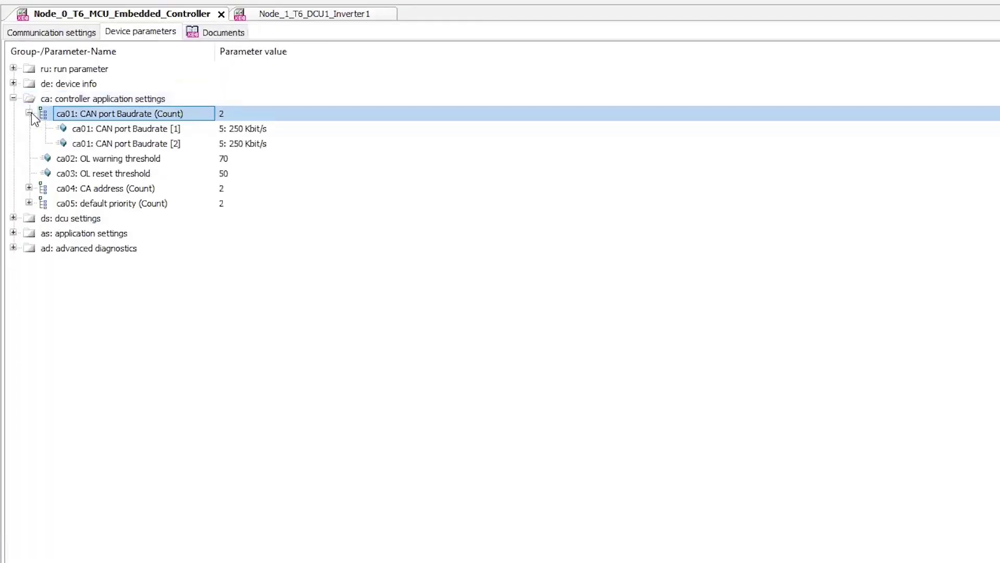
{"action": "left_click", "coordinate": [13, 218]}
{"action": "left_click", "coordinate": [30, 263]}
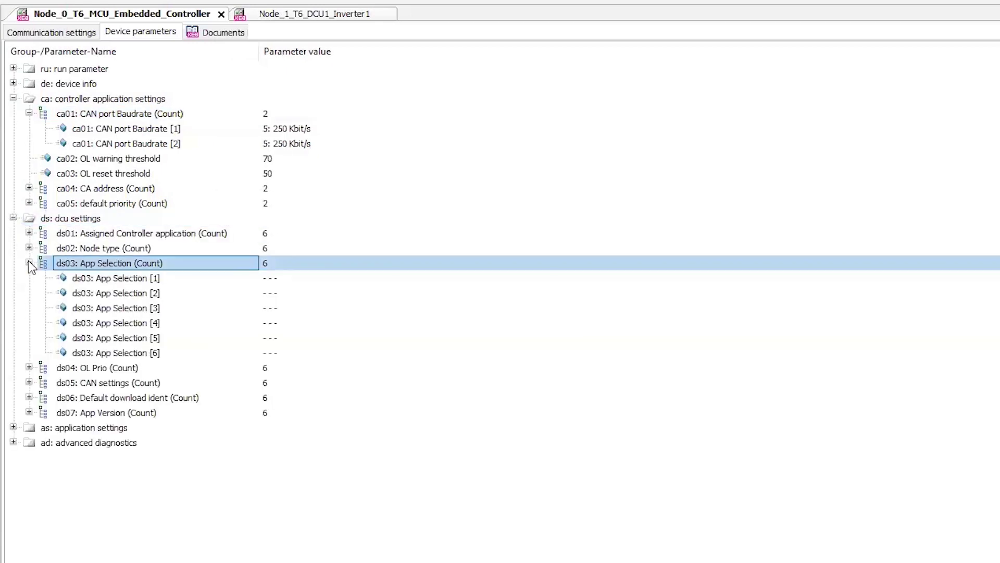
{"action": "double_click", "coordinate": [356, 280]}
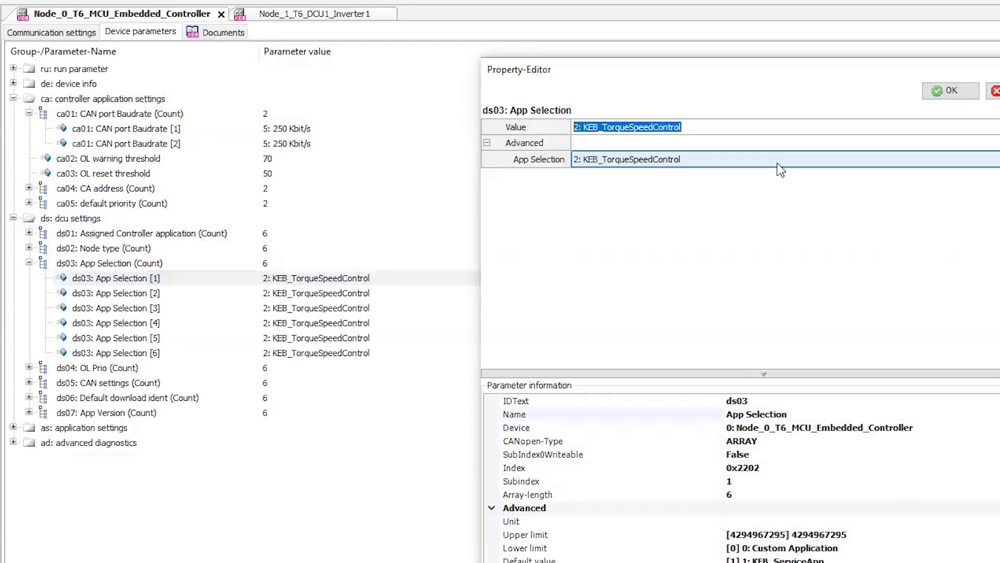
{"action": "left_click", "coordinate": [784, 166]}
{"action": "left_click", "coordinate": [784, 166]}
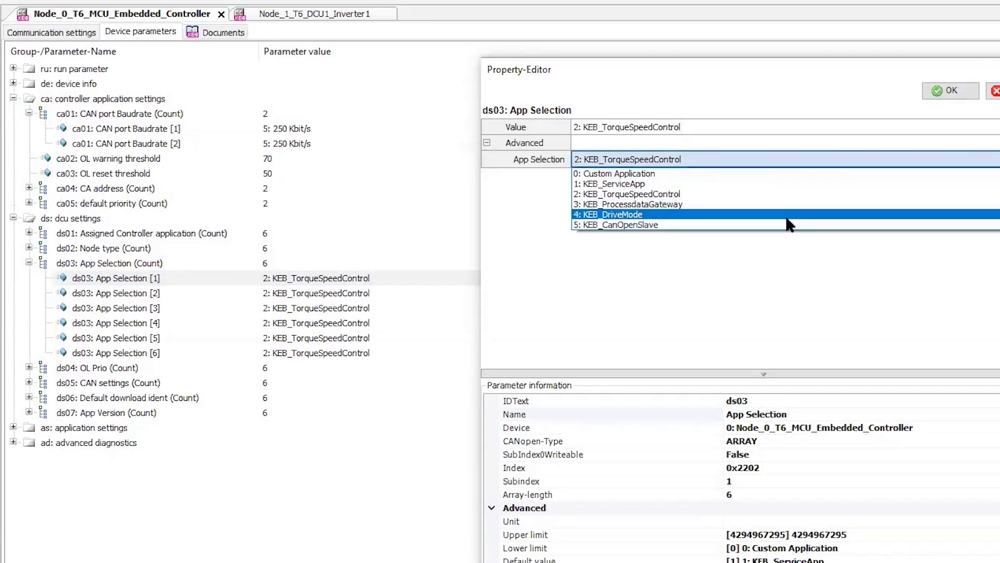
{"action": "left_click", "coordinate": [784, 194]}
{"action": "left_click", "coordinate": [952, 91]}
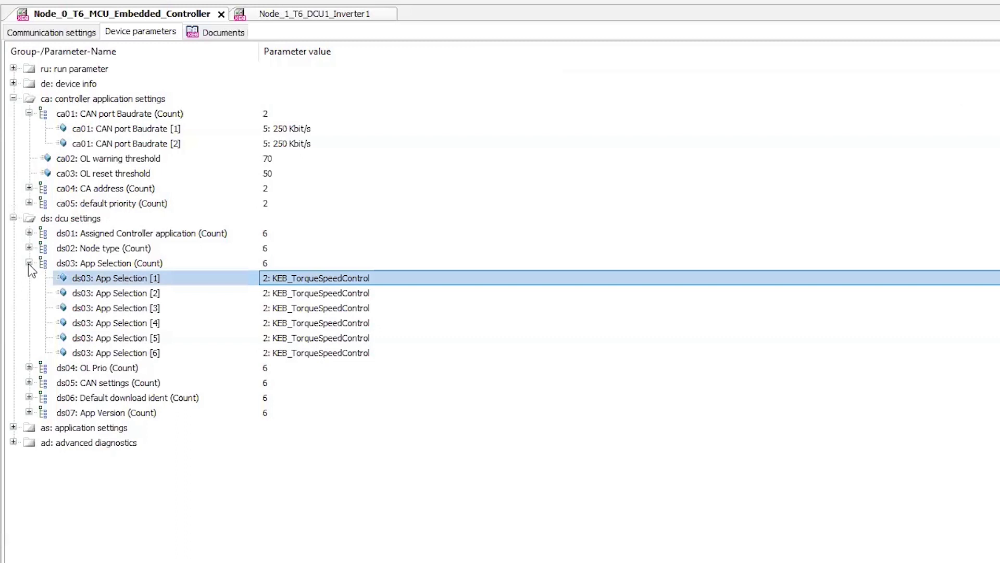
{"action": "left_click", "coordinate": [29, 262]}
Step: Review Dcu App 1 settings entries [5] to [7], then collapse the group
{"action": "left_click", "coordinate": [13, 338]}
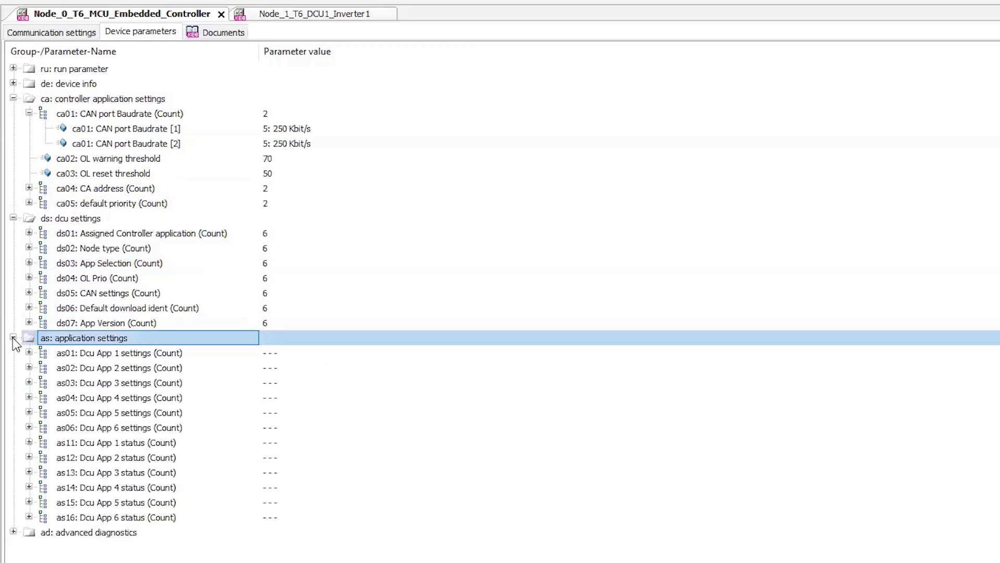
{"action": "left_click", "coordinate": [29, 353]}
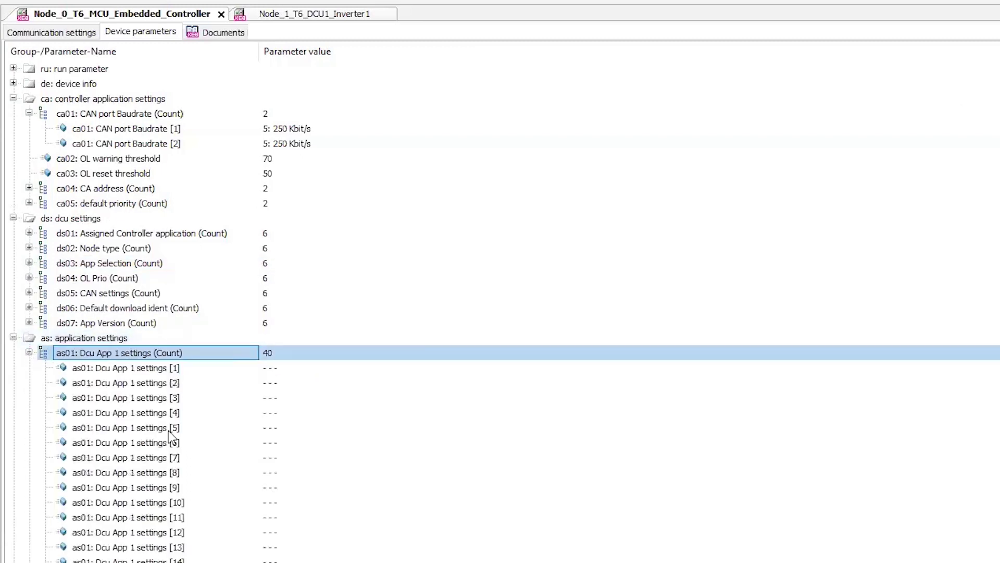
{"action": "left_click", "coordinate": [287, 442]}
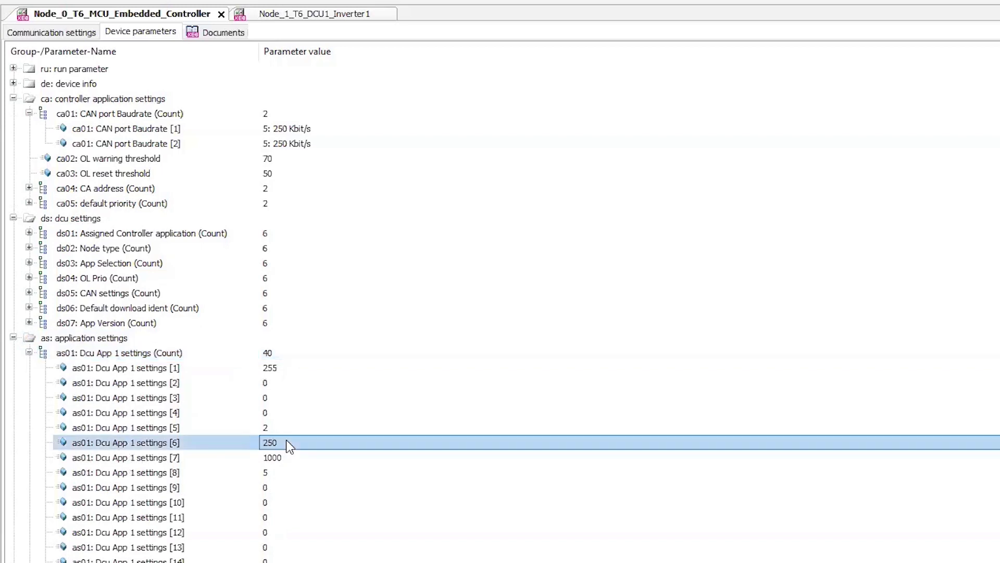
{"action": "key", "text": "shift+Up"}
{"action": "key", "text": "shift+Down"}
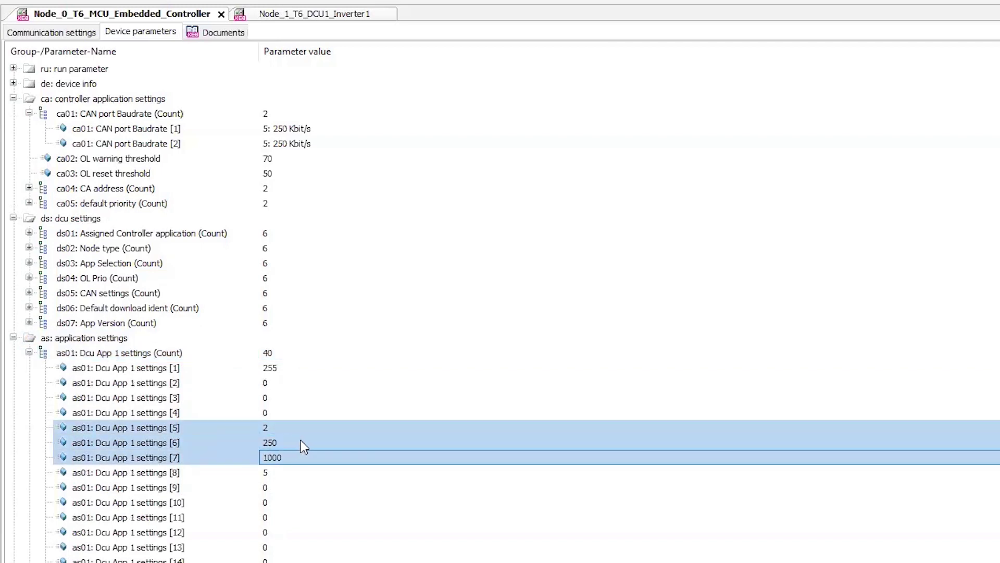
{"action": "left_click", "coordinate": [13, 337]}
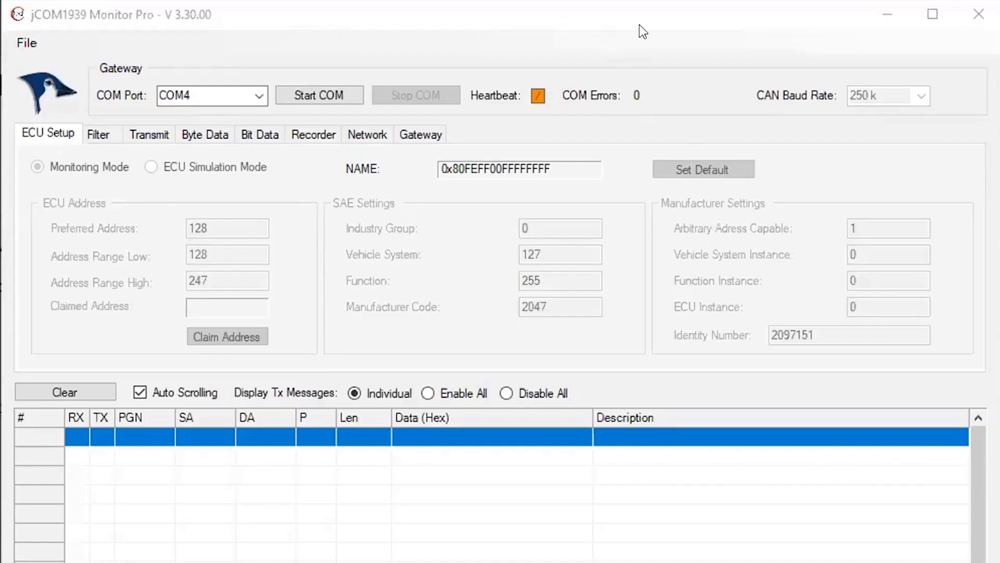
Step: Start COM4 communication at 250 k and claim address 128 as a simulated ECU
{"action": "left_click", "coordinate": [650, 97]}
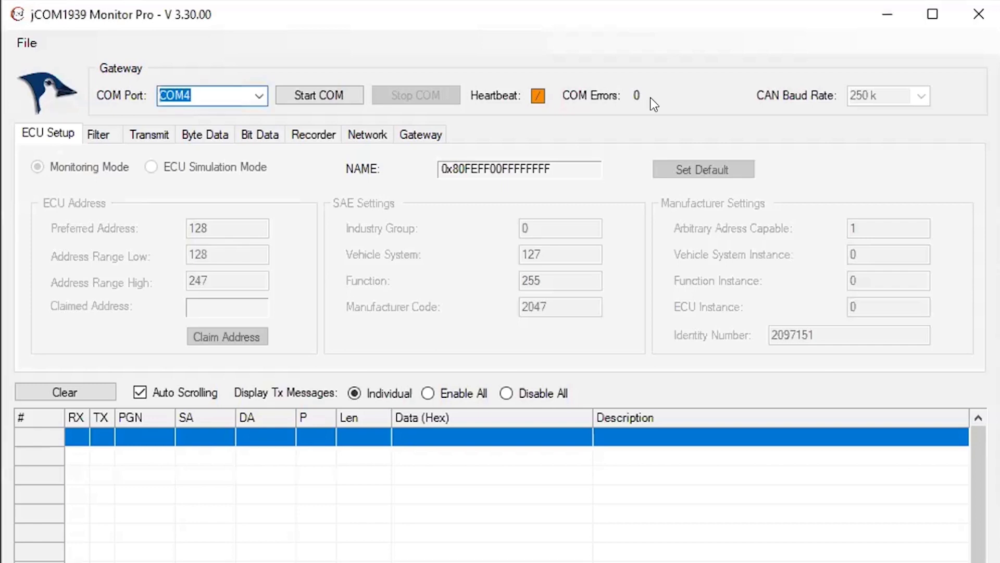
{"action": "left_click", "coordinate": [284, 92]}
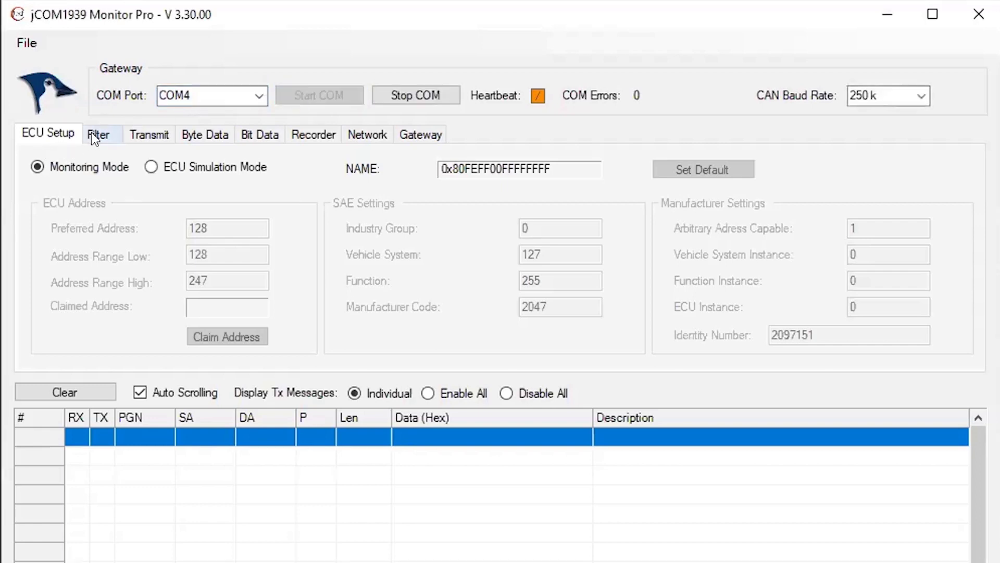
{"action": "left_click", "coordinate": [150, 167]}
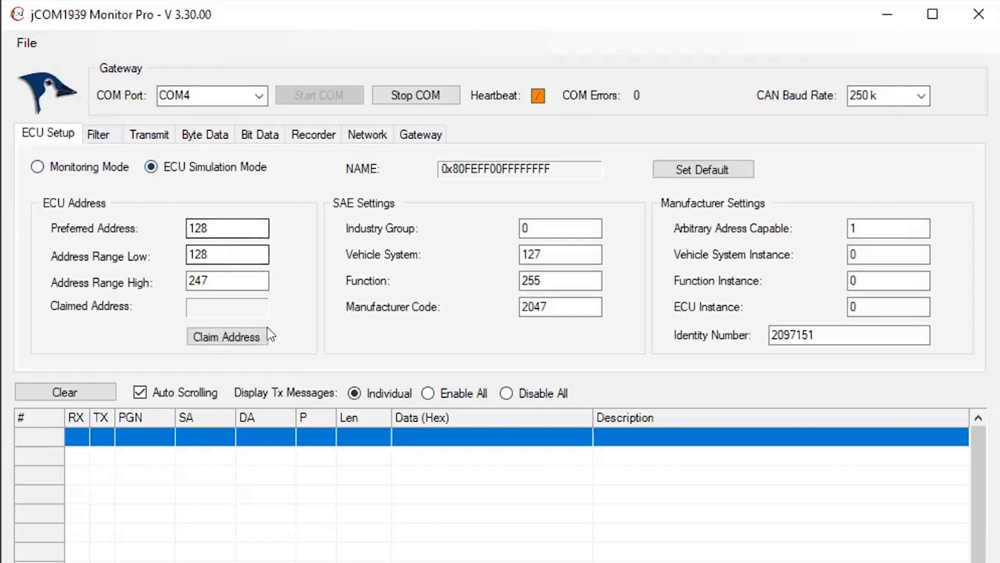
{"action": "left_click", "coordinate": [255, 339]}
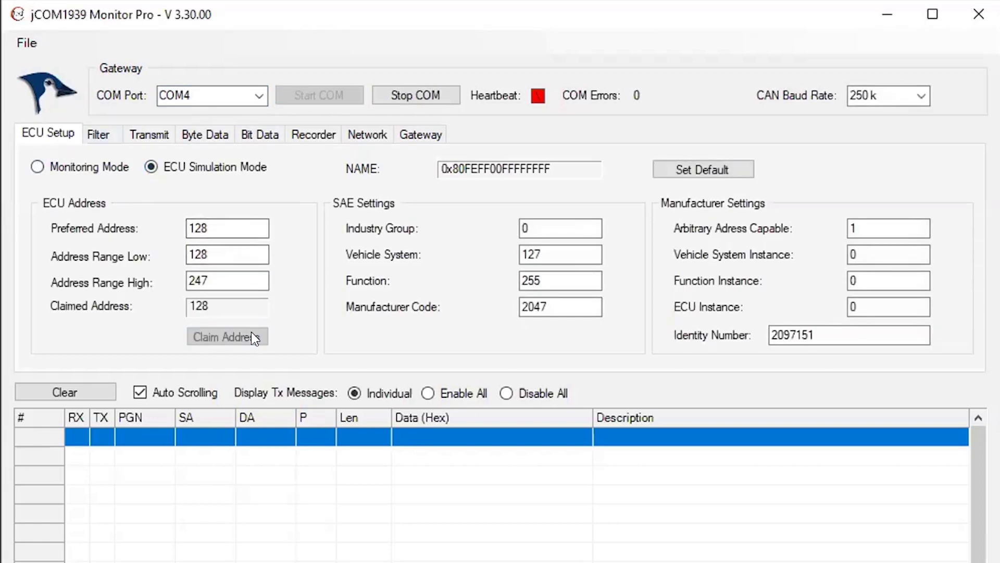
Step: Transmit PGN 65328 with data 0x01 0x67 0x81 0xE8 0x03 every 250 ms
{"action": "left_click", "coordinate": [137, 133]}
{"action": "double_click", "coordinate": [108, 166]}
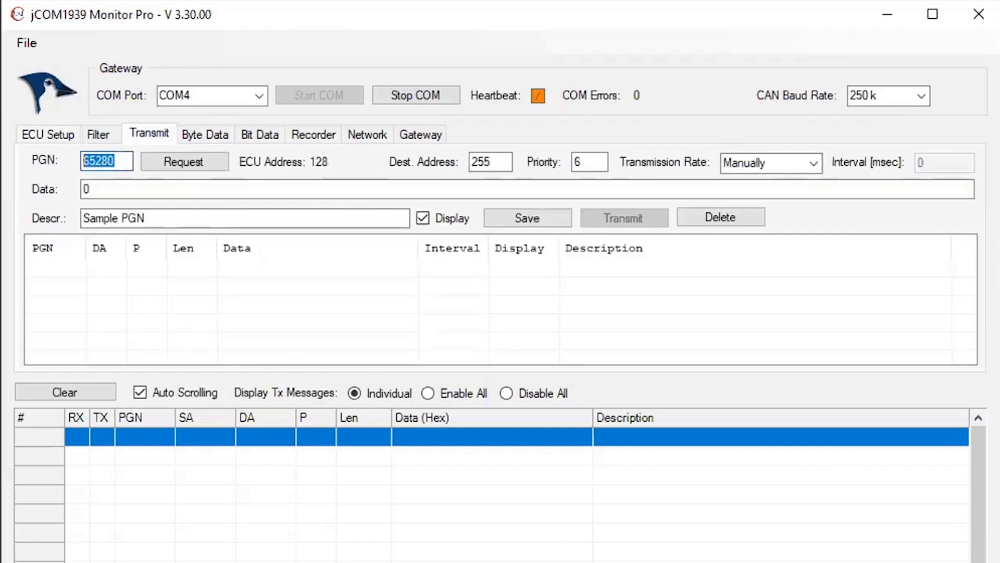
{"action": "type", "text": "65"}
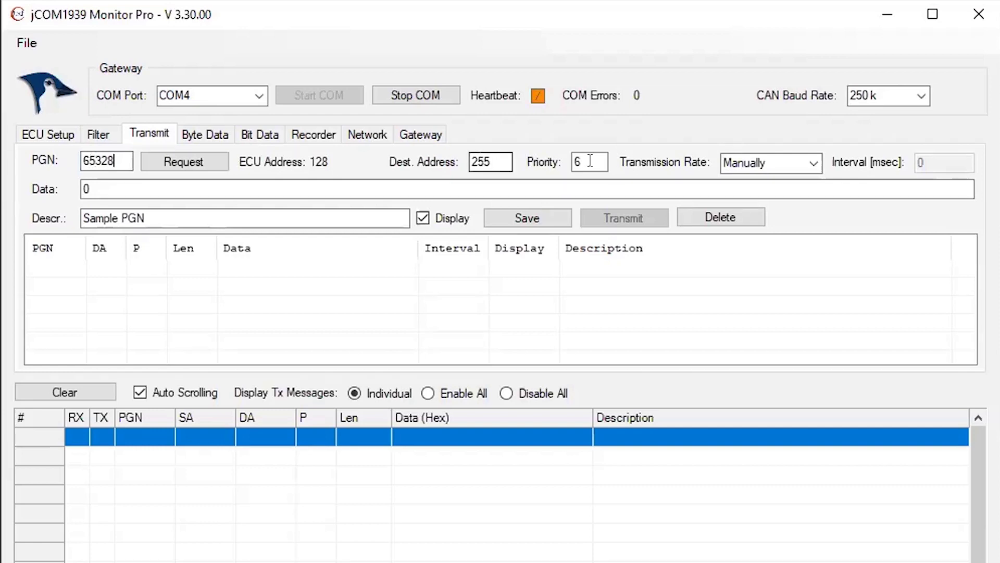
{"action": "left_click", "coordinate": [813, 163]}
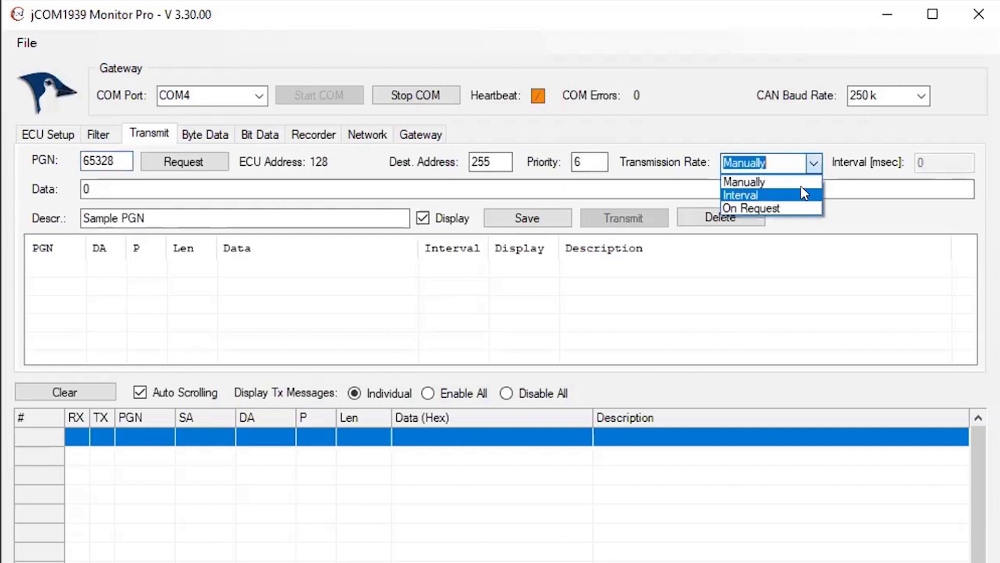
{"action": "left_click", "coordinate": [805, 194]}
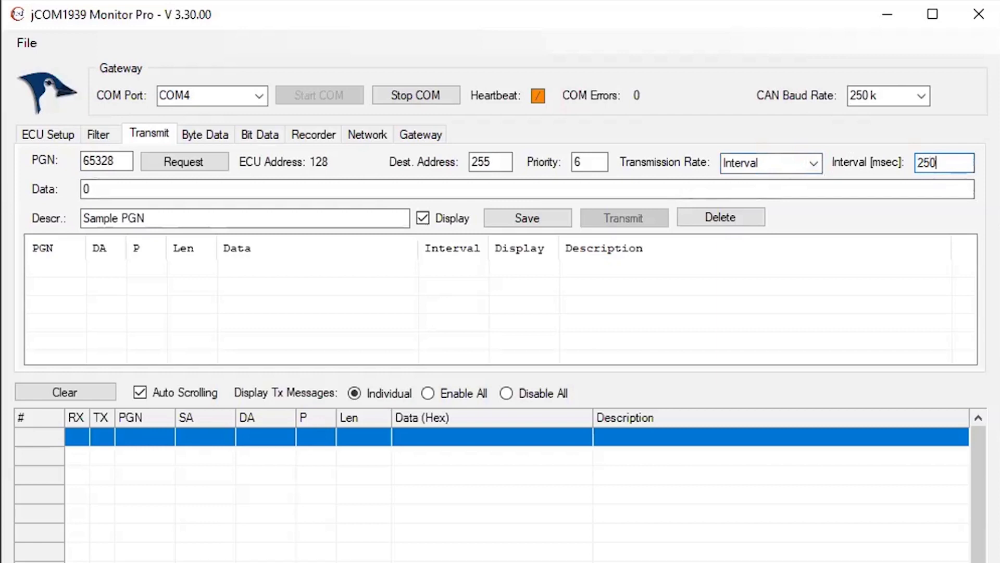
{"action": "key", "text": "Tab"}
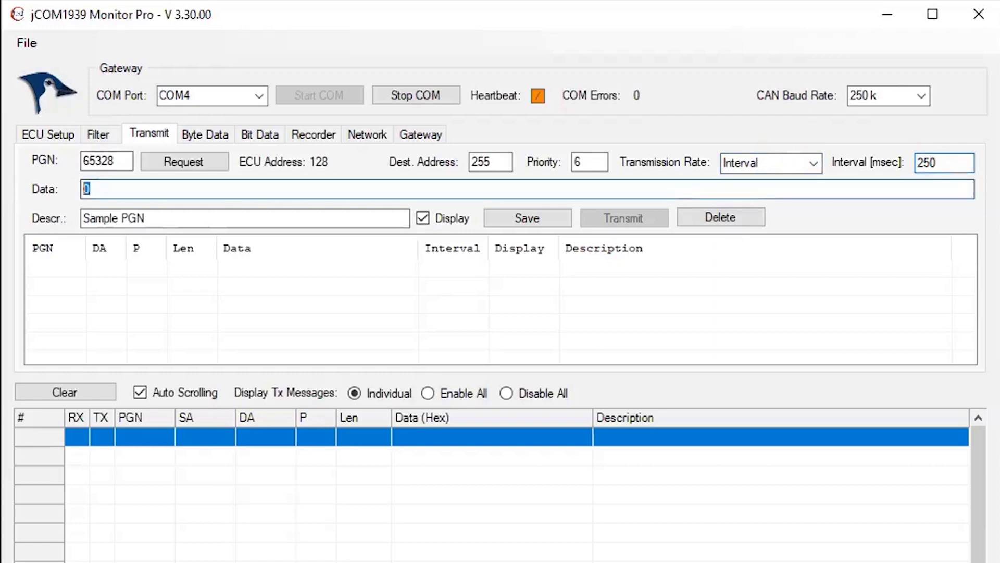
{"action": "type", "text": "0x01 0x67 0x81 0xE8 0x03"}
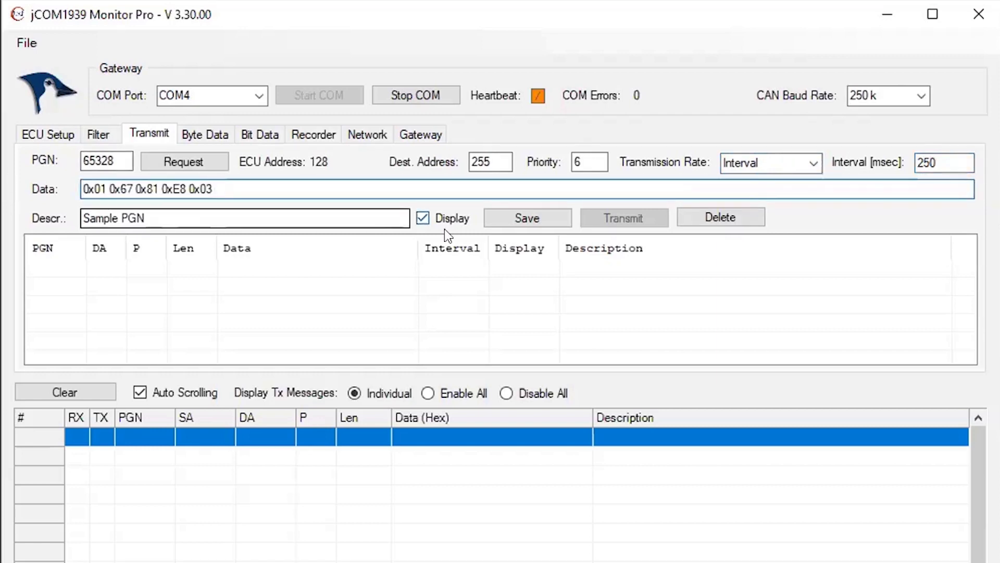
{"action": "left_click", "coordinate": [492, 211]}
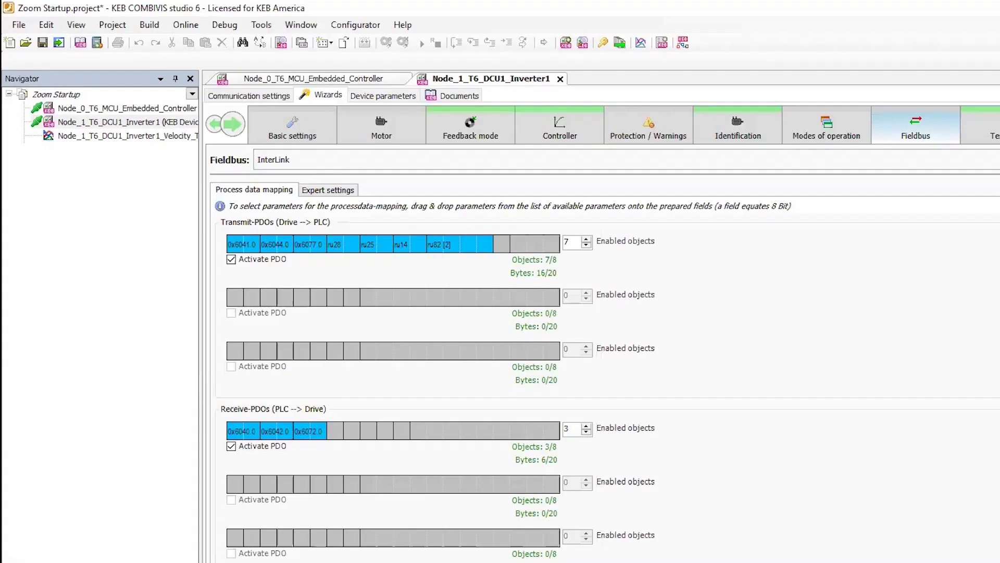
Step: Display the inverter's run parameters ru06–ru10, showing set value 1000 1/min and actual 976.6991 1/min
{"action": "left_click", "coordinate": [380, 96]}
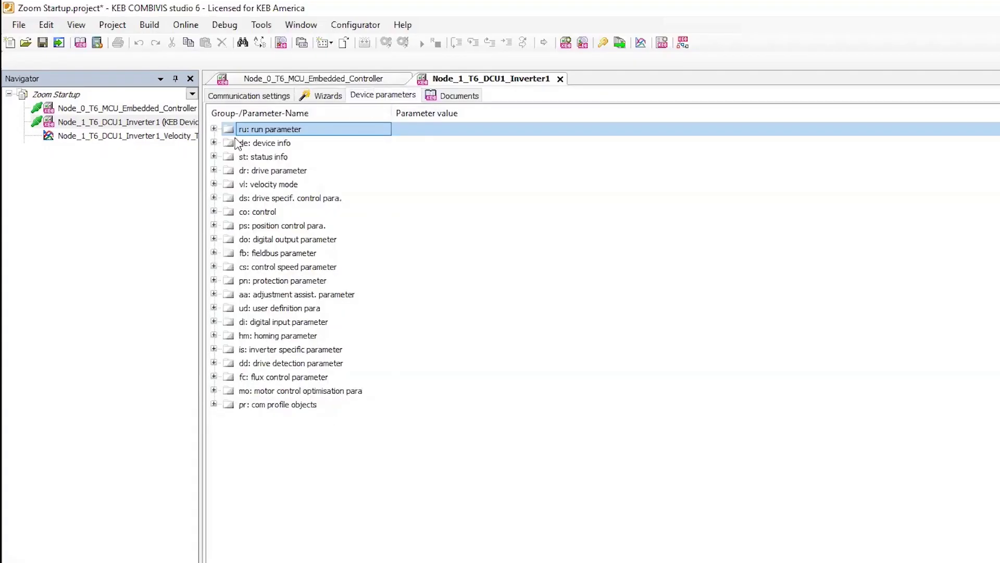
{"action": "left_click", "coordinate": [214, 129]}
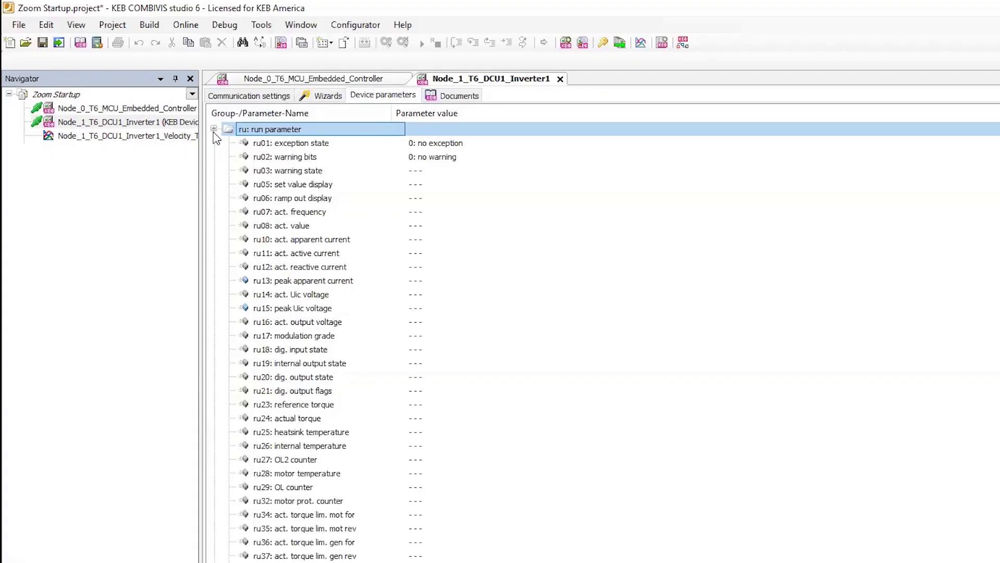
{"action": "left_click", "coordinate": [332, 200]}
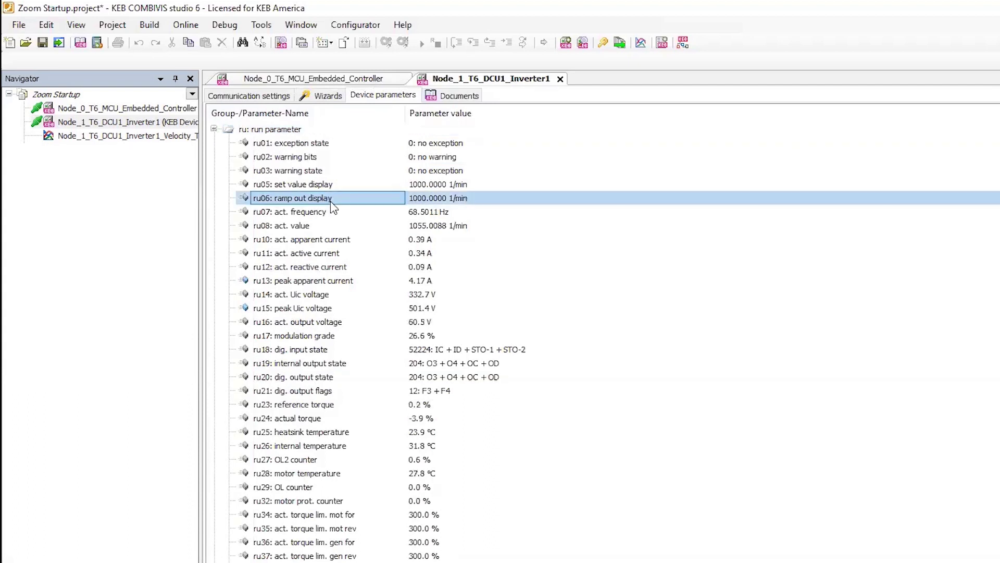
{"action": "key", "text": "shift+Down"}
{"action": "key", "text": "shift+Down"}
{"action": "key", "text": "shift+Down"}
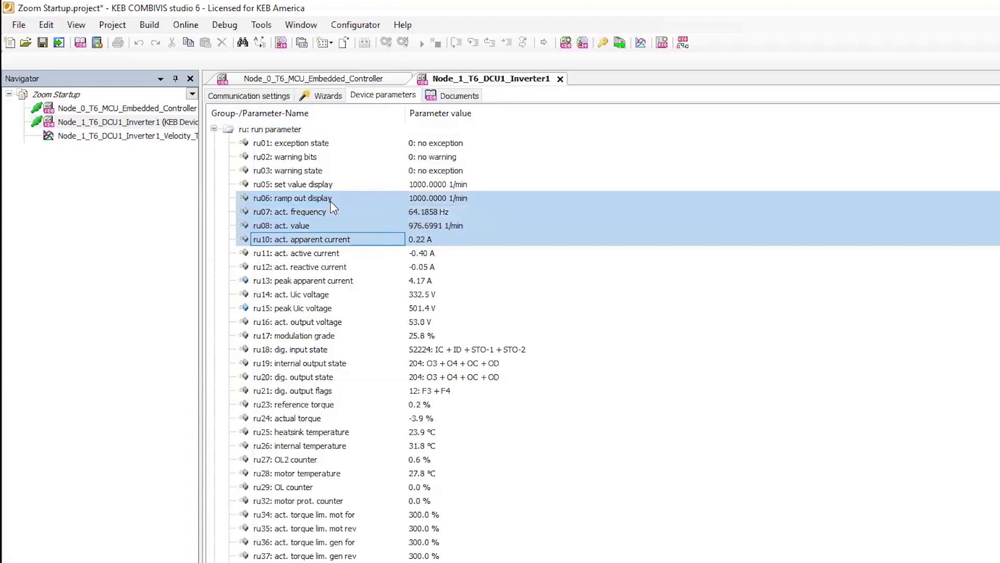